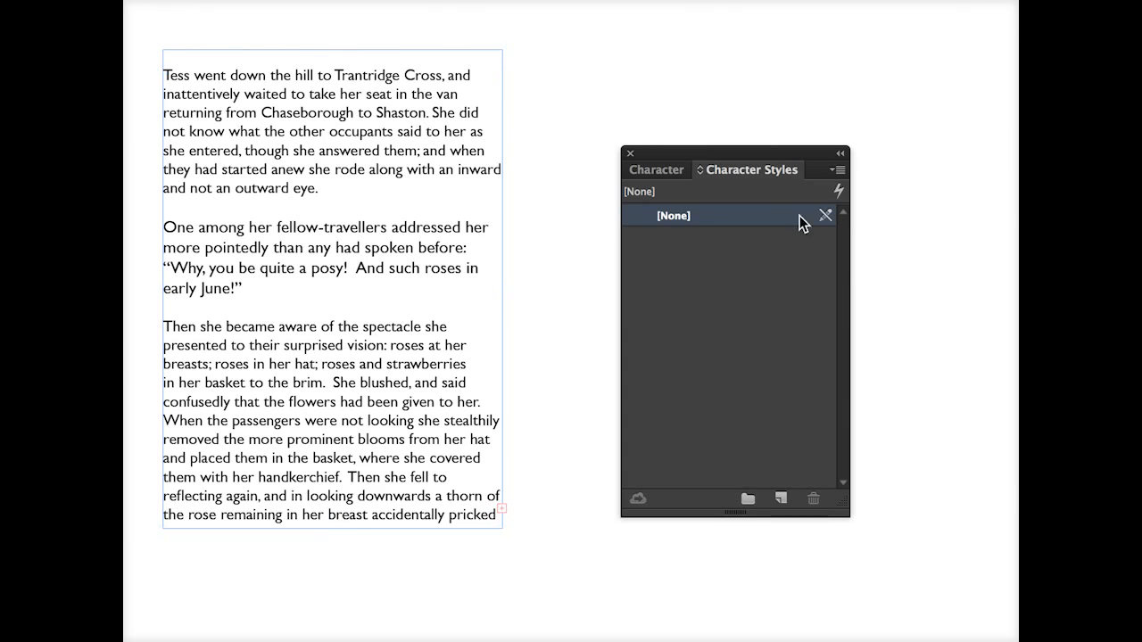
Create a new character style named "Tess Style", leaving it based on [None]
left_click(838, 171)
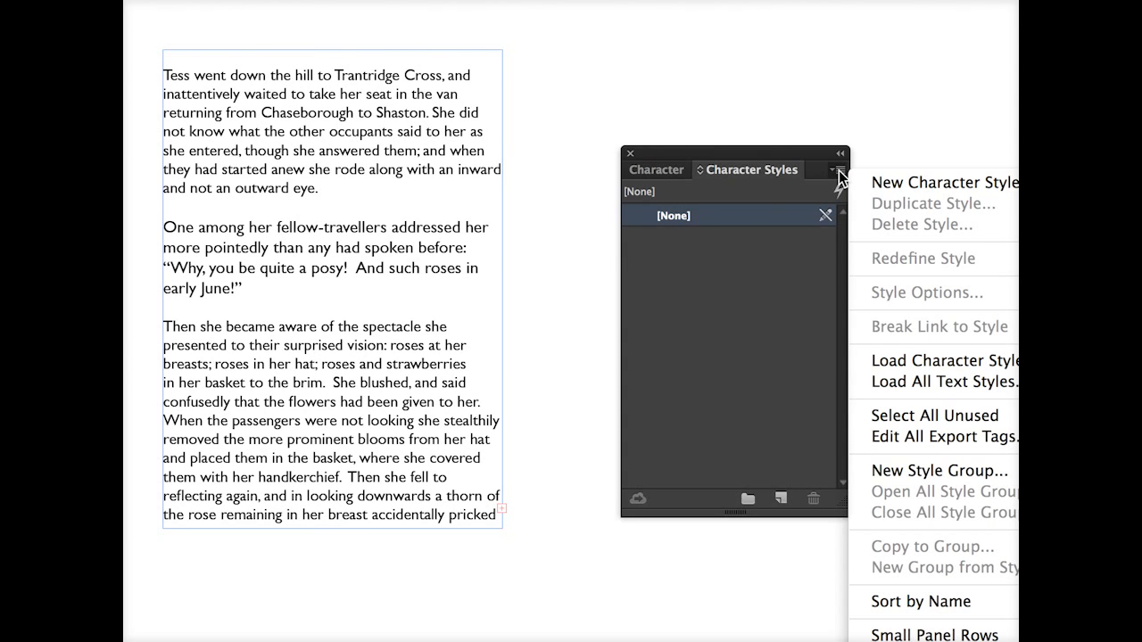
left_click(951, 182)
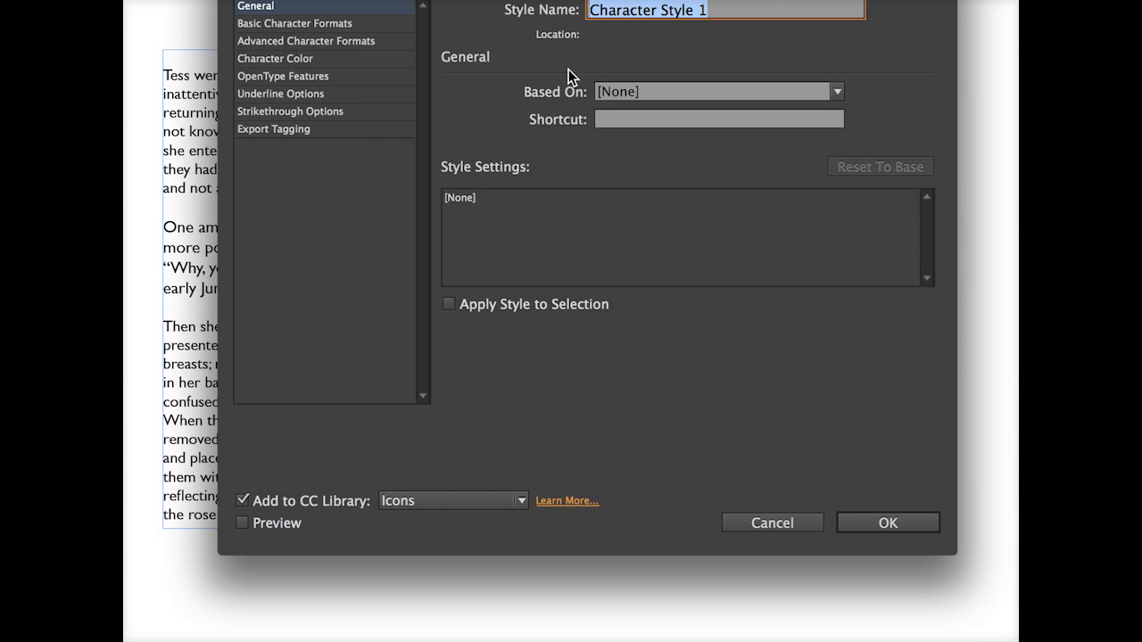
left_click_drag(421, 0, 644, 7)
type("Te")
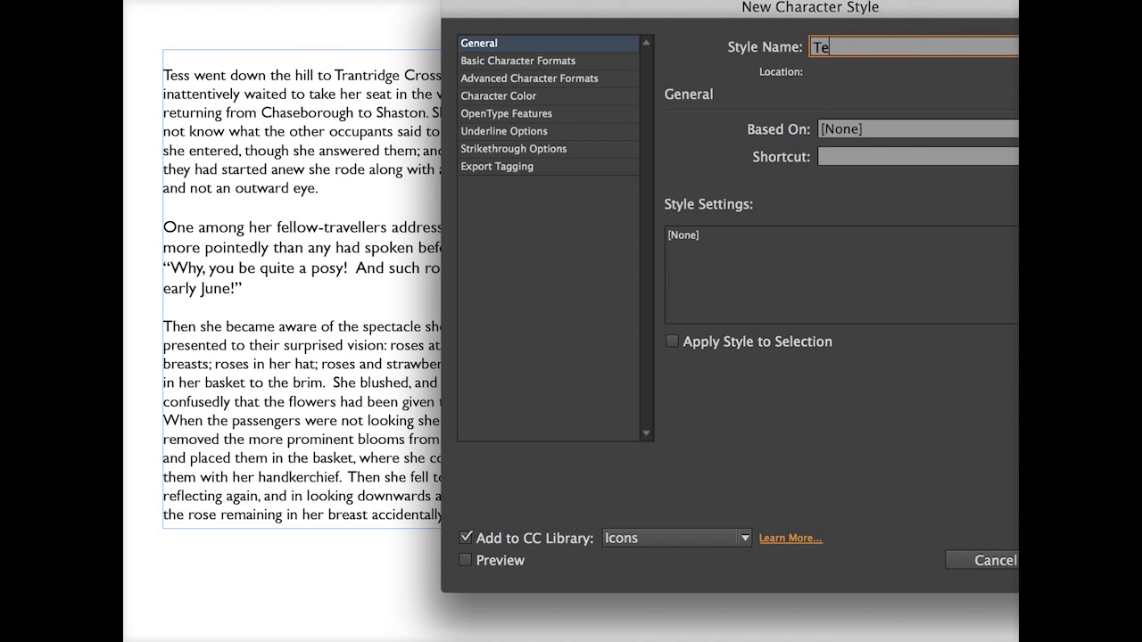
type("ss Style")
left_click(943, 128)
left_click(857, 153)
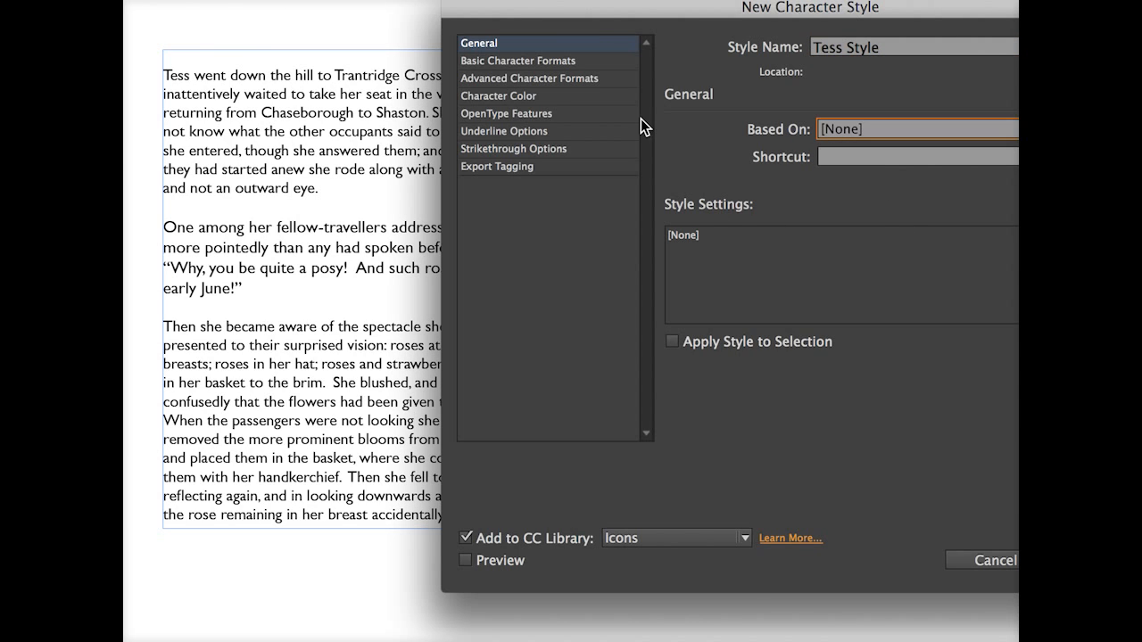
Set the style's basic character formats to the olivier font family at 12 pt
left_click(523, 63)
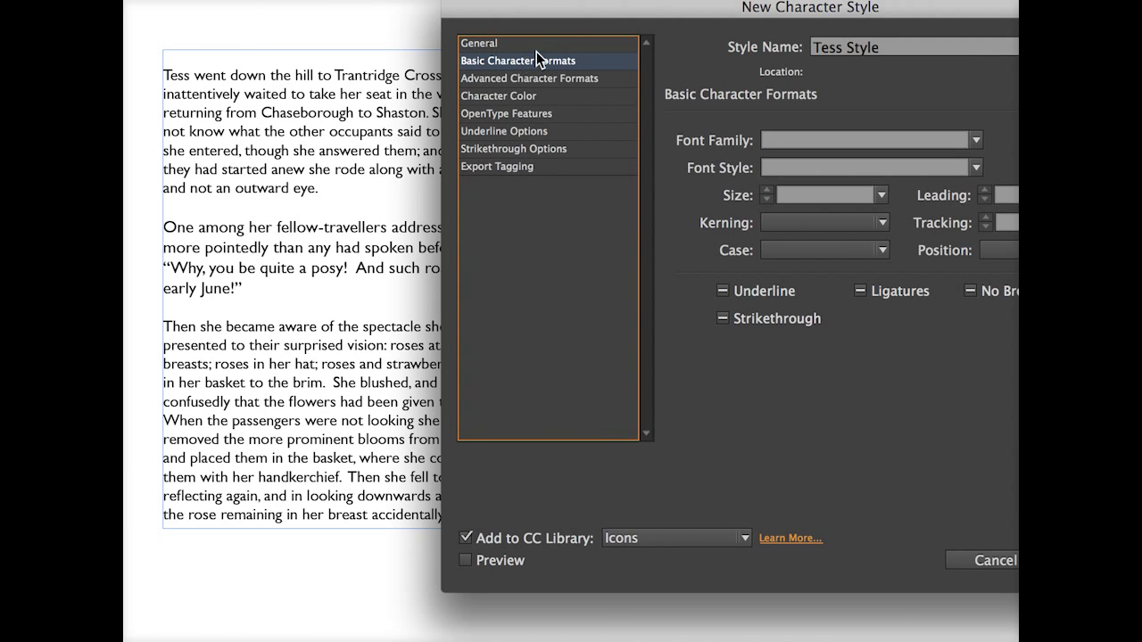
left_click(975, 141)
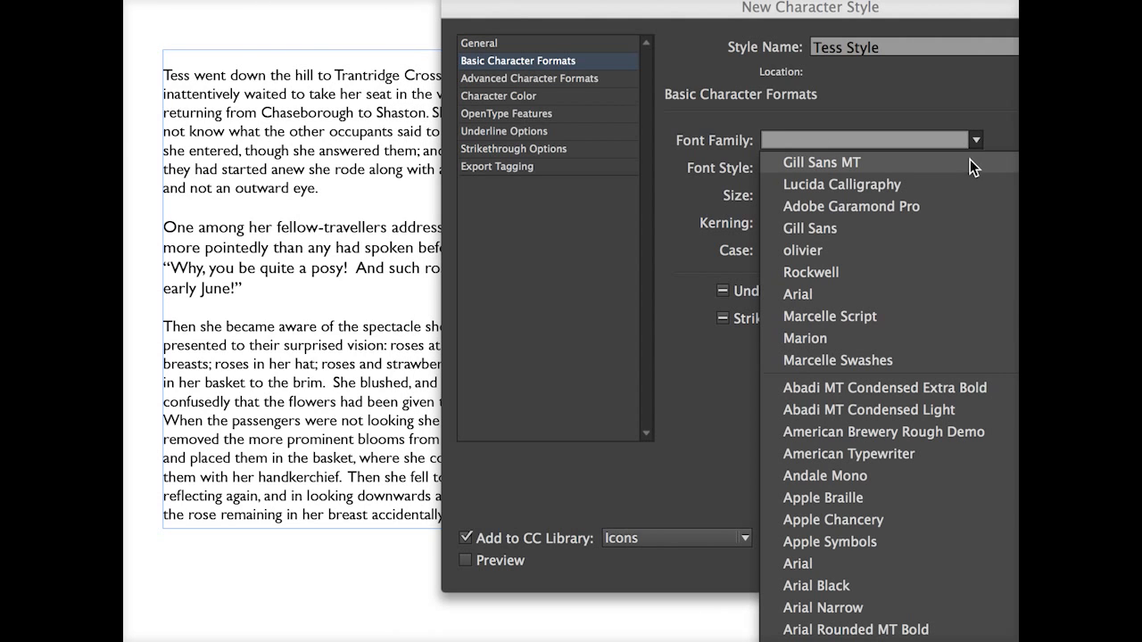
left_click(814, 252)
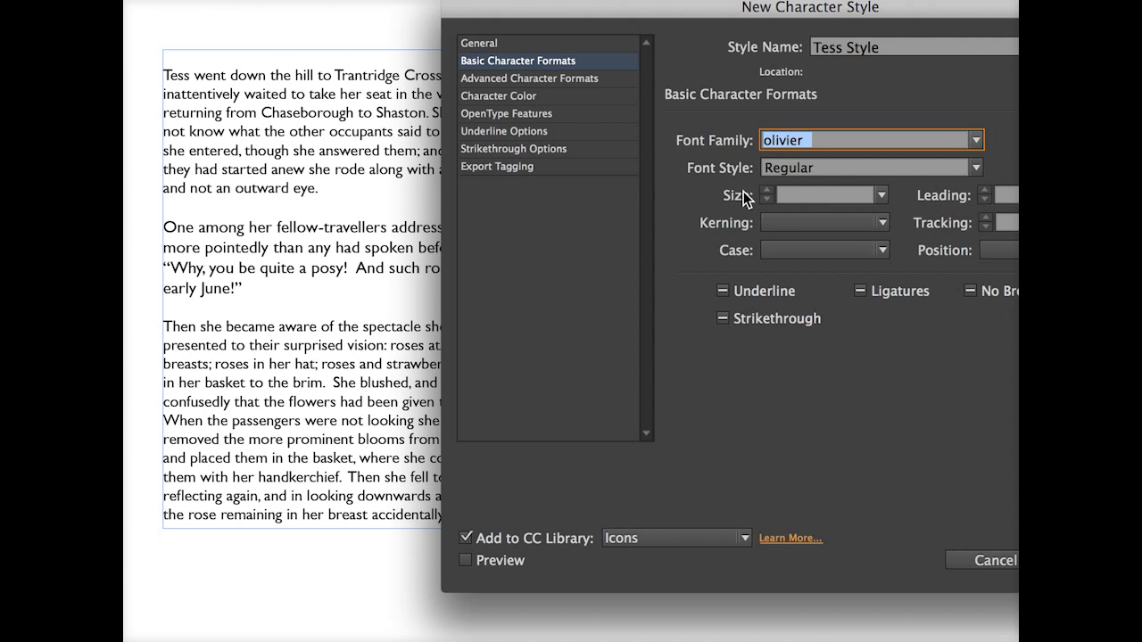
left_click(883, 195)
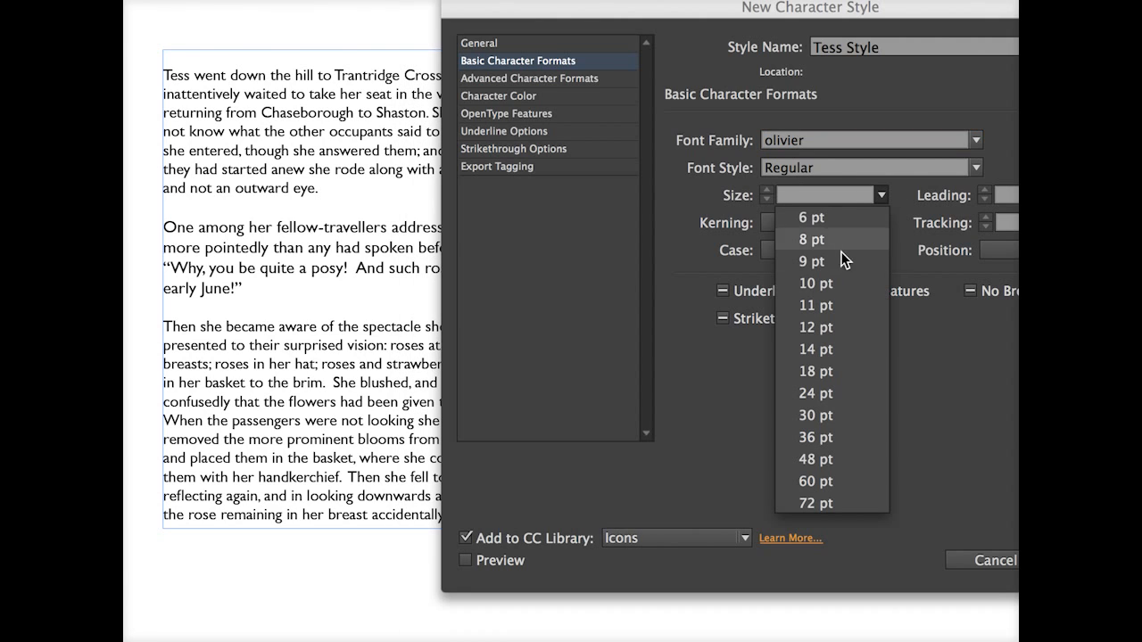
left_click(839, 324)
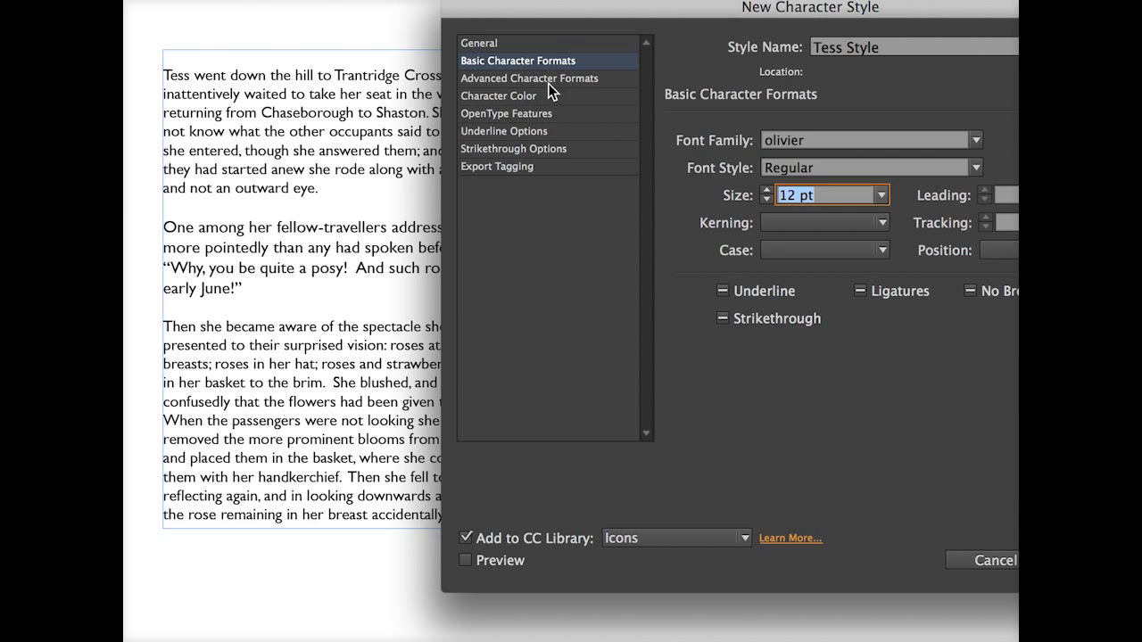
Set the style's character color to the R=64 G=74 B=83 swatch from the ASUPolyPrepYearbook2015 group
left_click(571, 77)
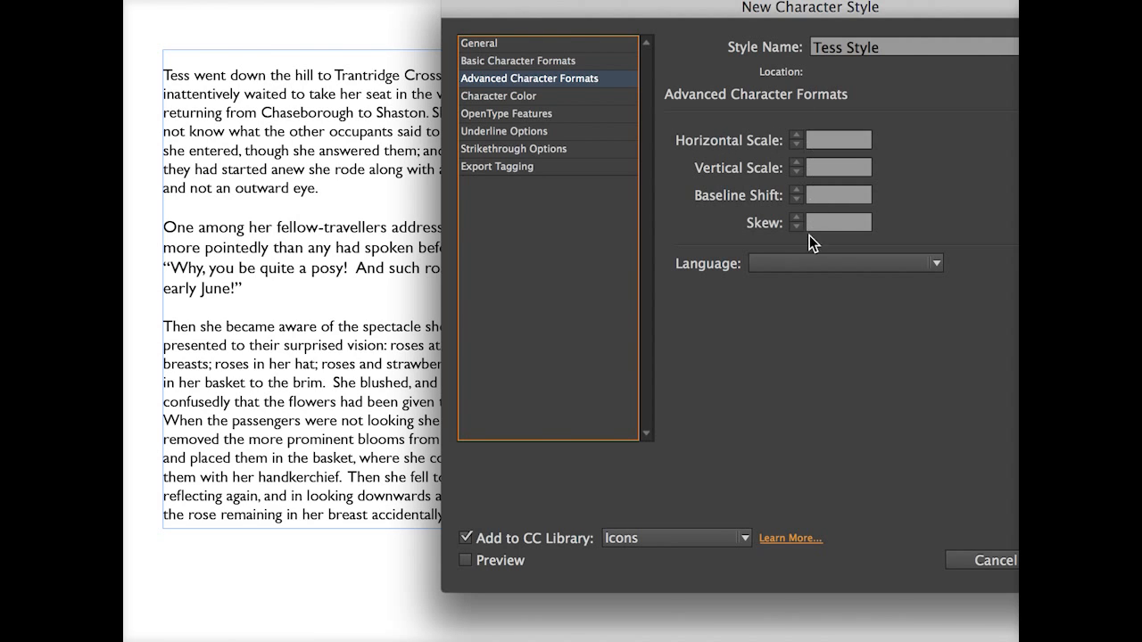
left_click(495, 97)
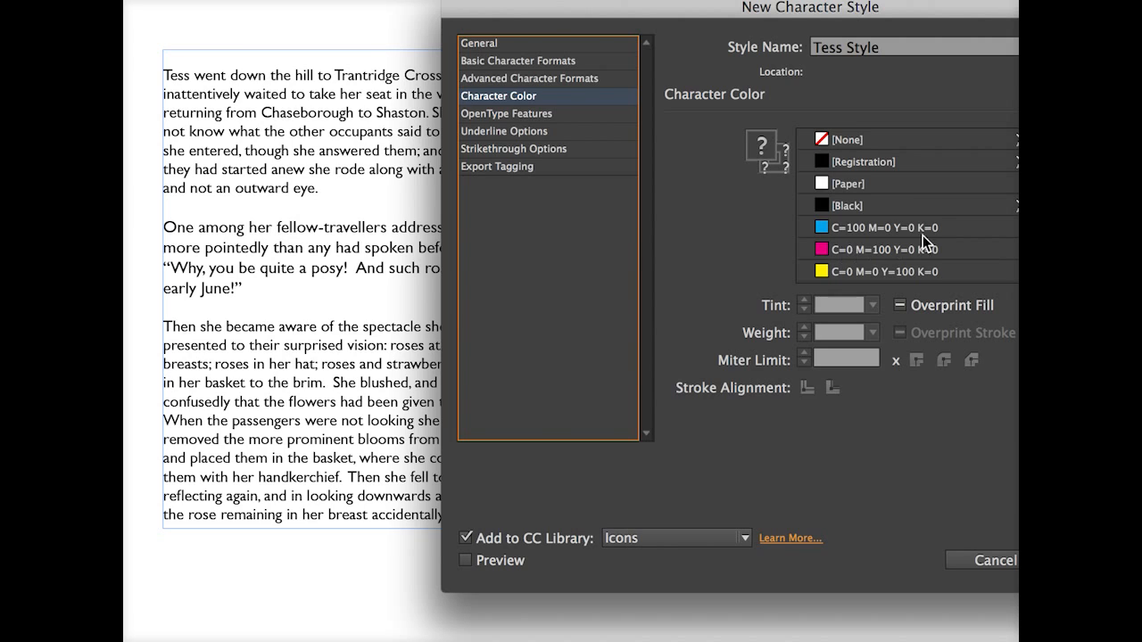
scroll(906, 206, "down", 5)
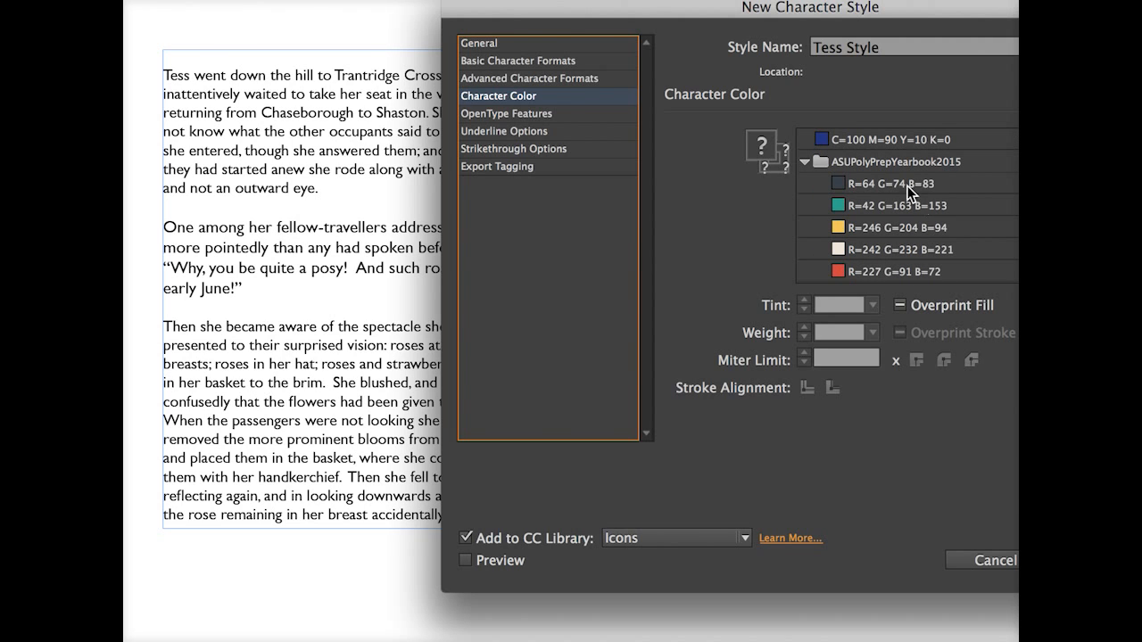
left_click(889, 186)
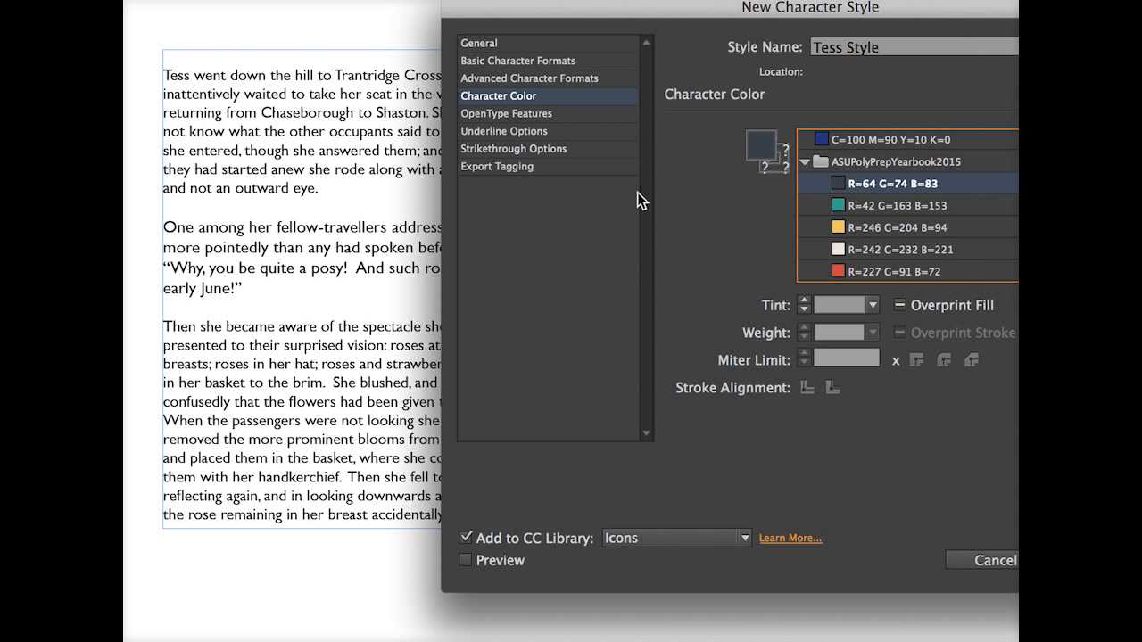
Turn on underlining for the style with a 1 pt weight and the red C=15 M=100 Y=100 K=0 color
left_click(499, 113)
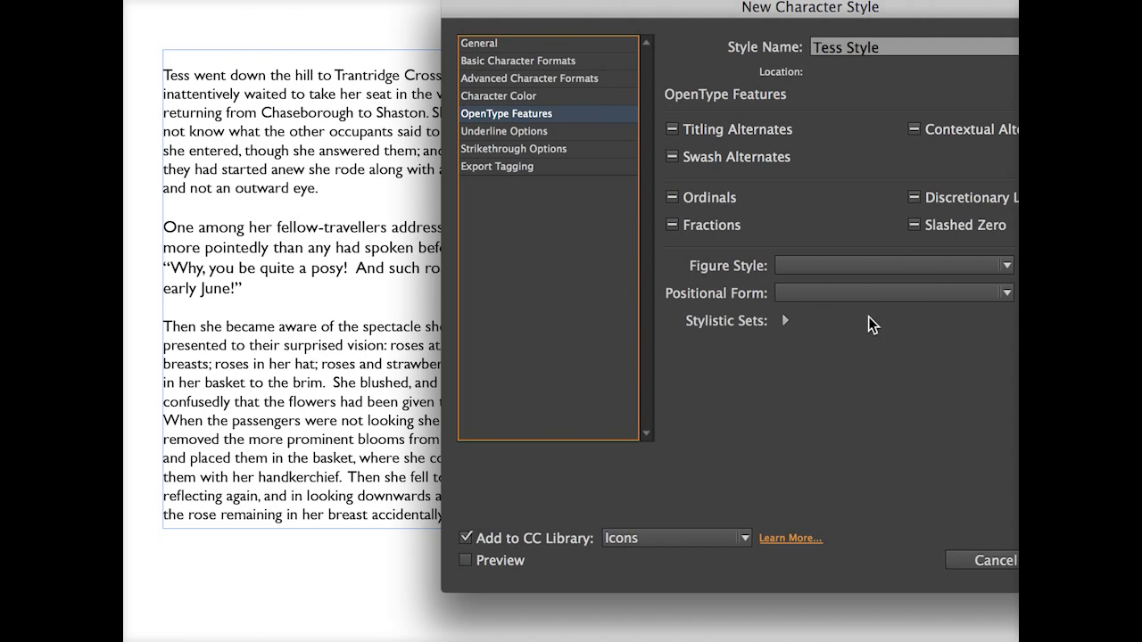
left_click(505, 132)
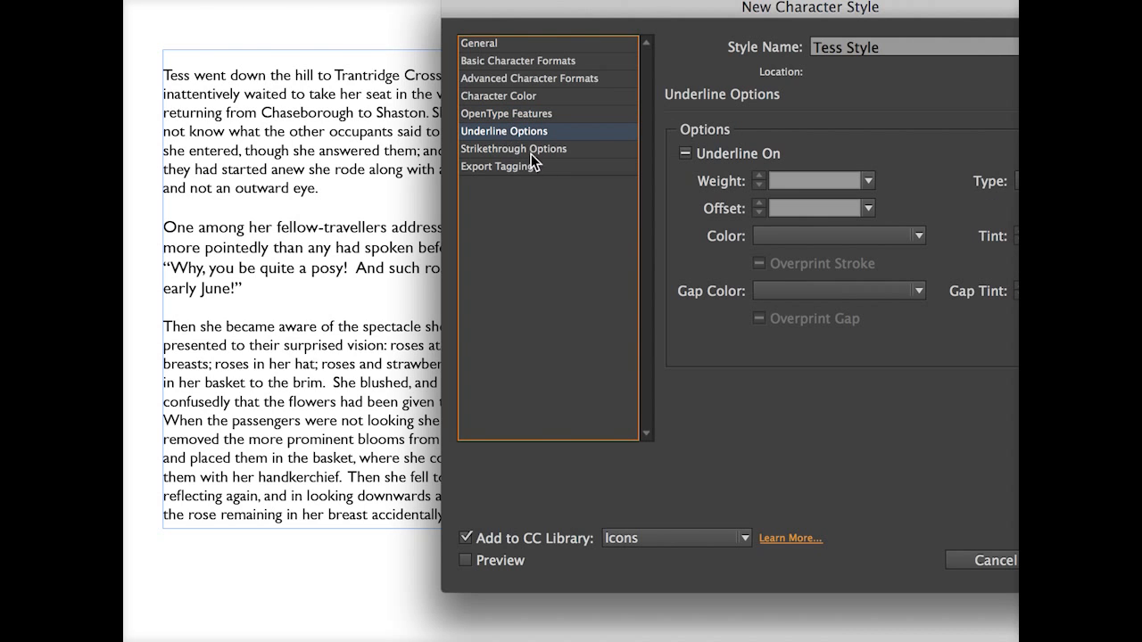
left_click(685, 152)
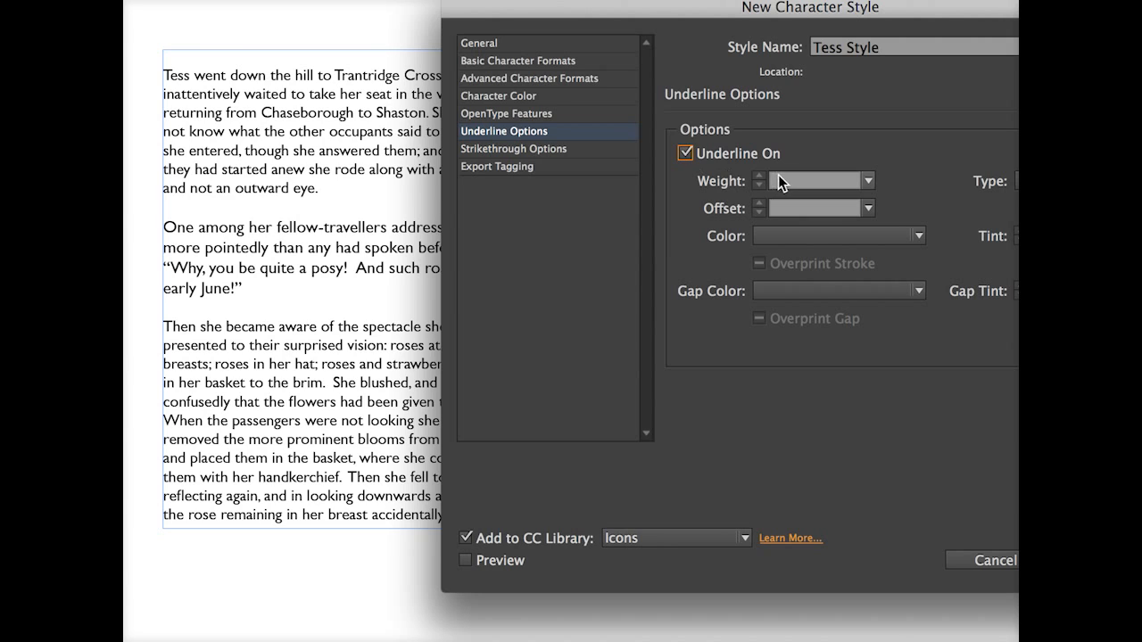
left_click(870, 181)
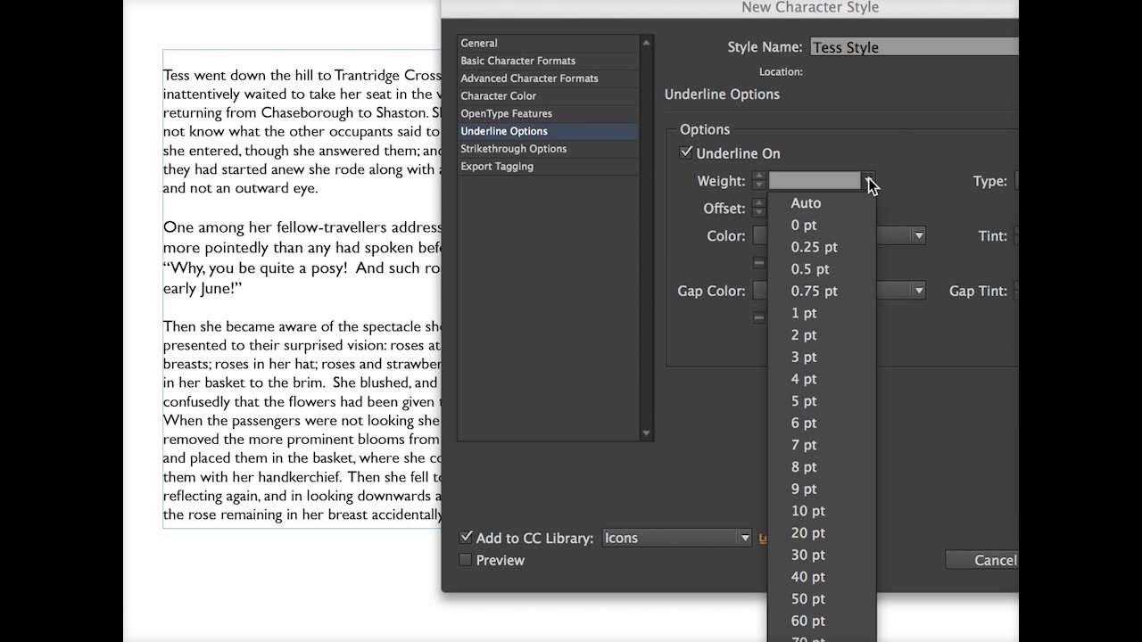
left_click(843, 311)
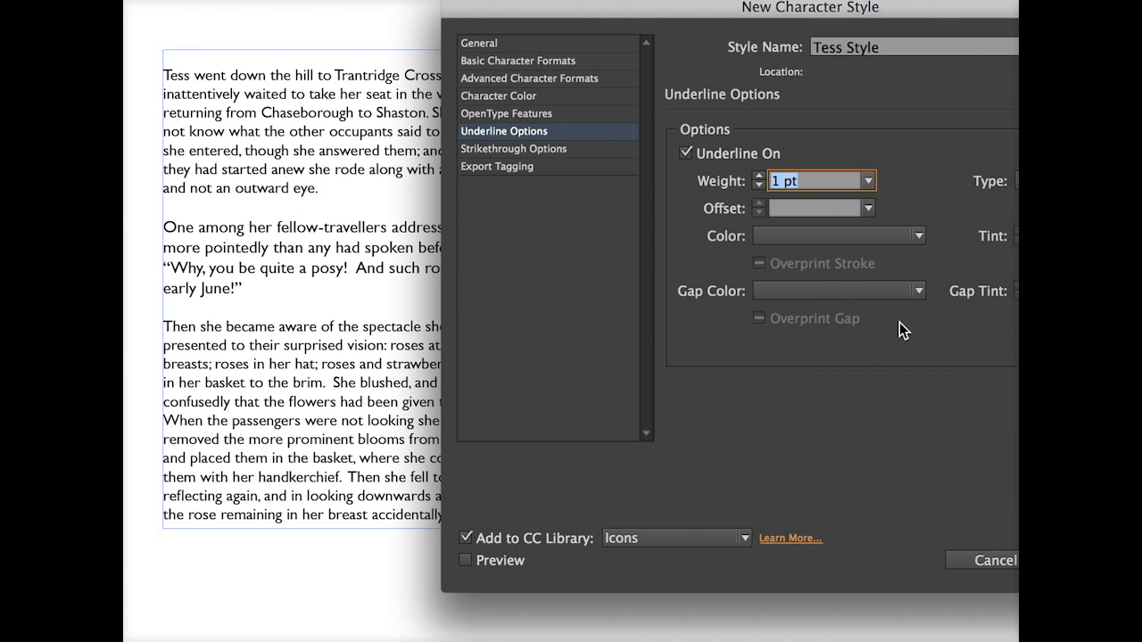
left_click(765, 239)
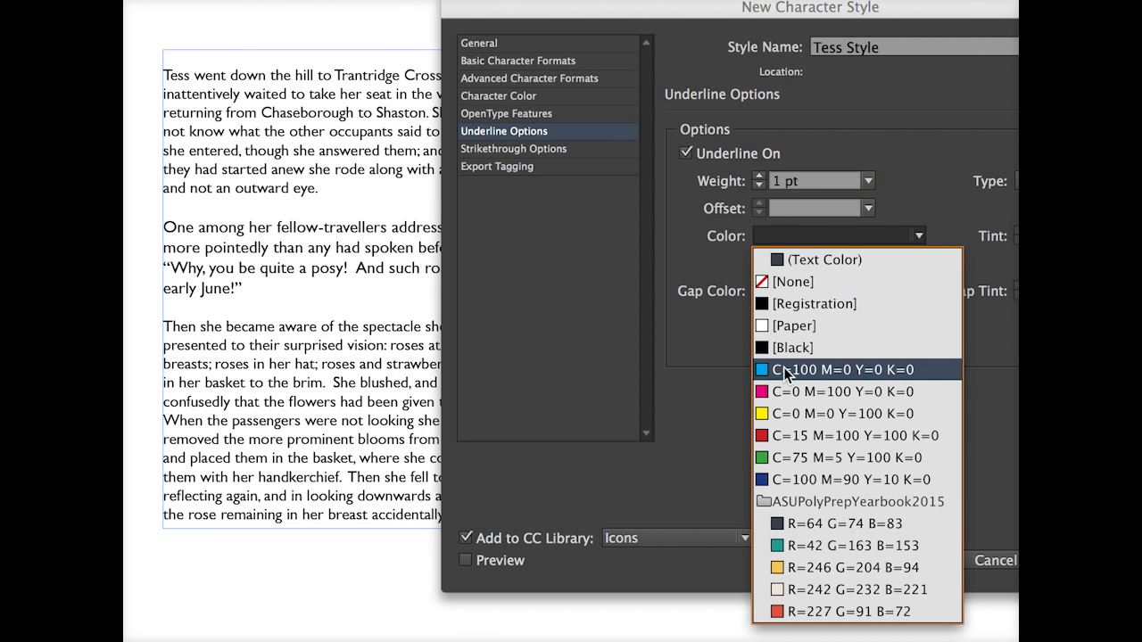
left_click(784, 435)
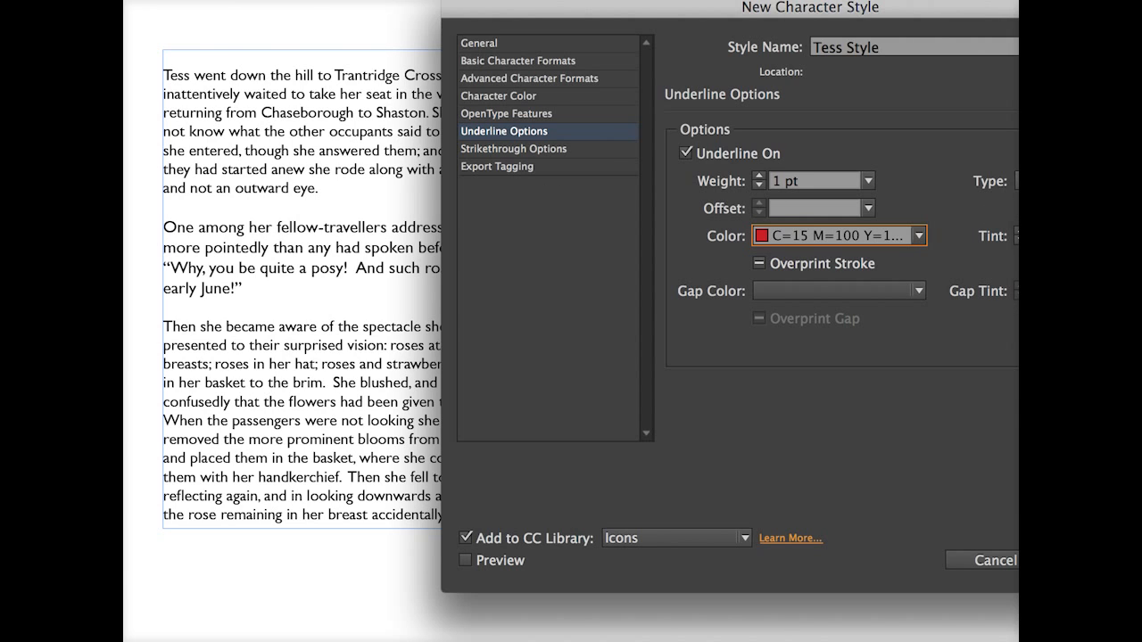
Set the style's underline type to a single solid line
left_click(1017, 181)
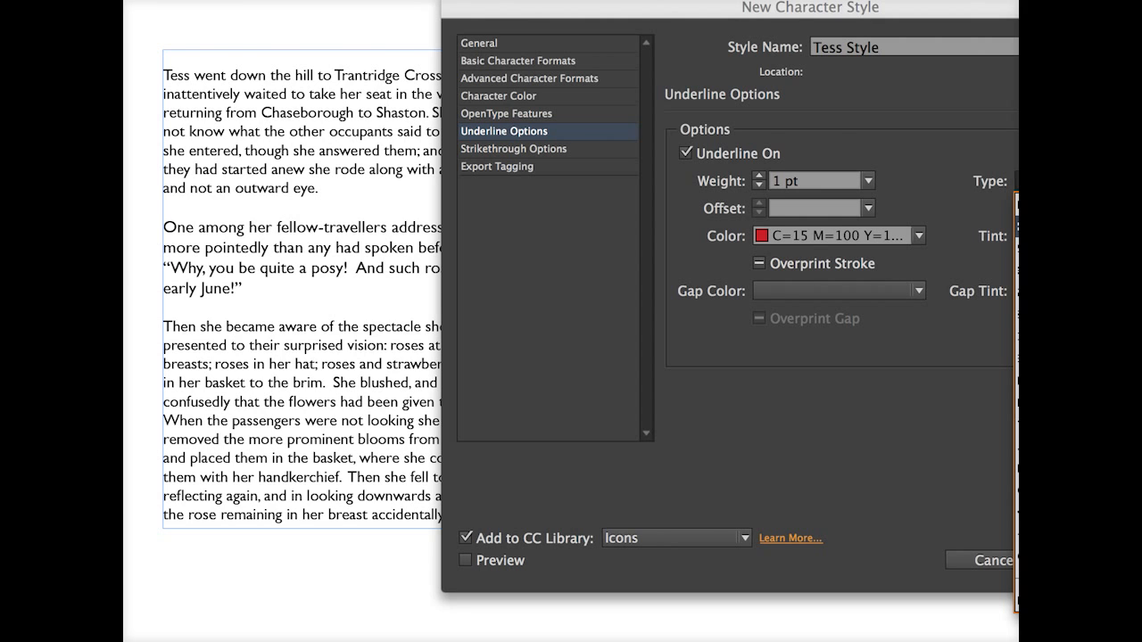
left_click(1017, 227)
left_click_drag(1060, 16, 930, 21)
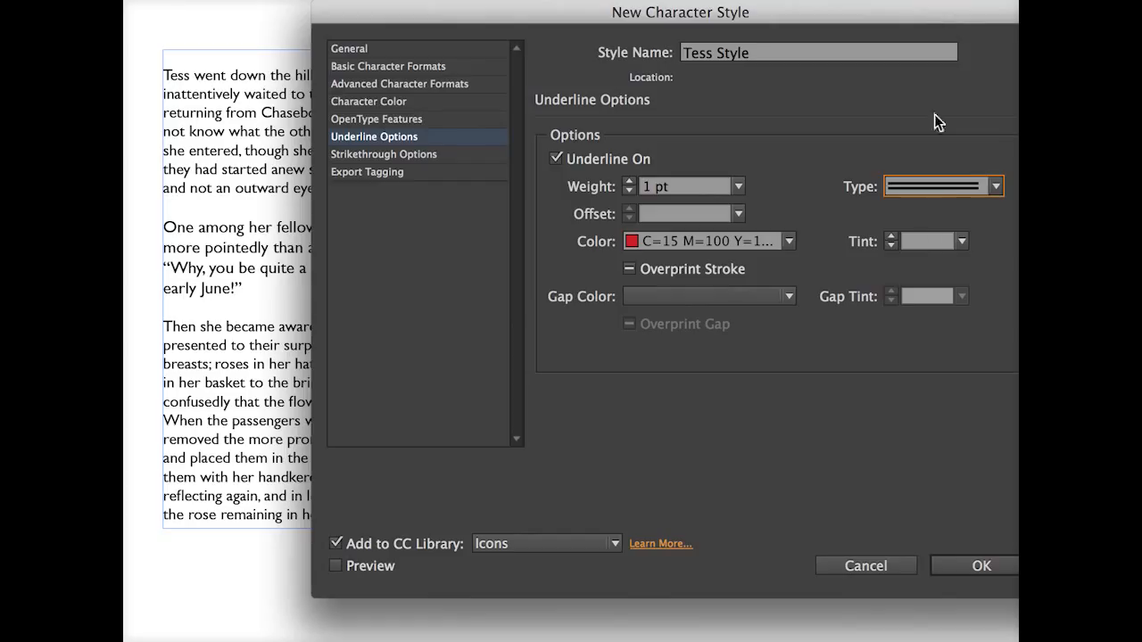
left_click(996, 186)
left_click(978, 205)
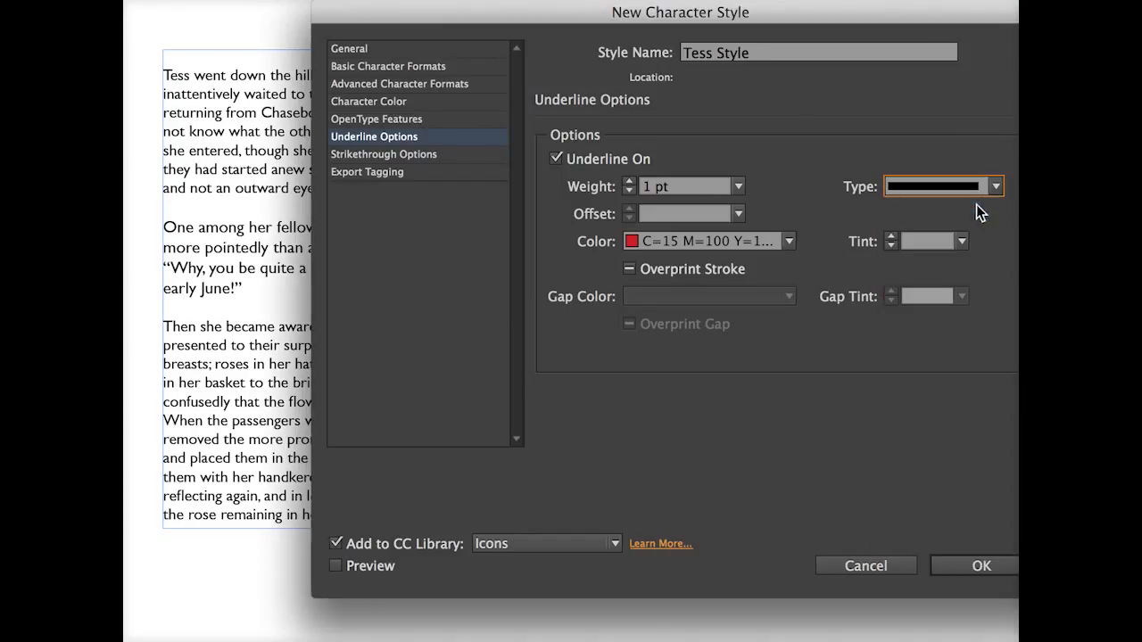
Review the style's strikethrough, export tagging, basic and advanced formats, character color and OpenType settings
left_click(405, 156)
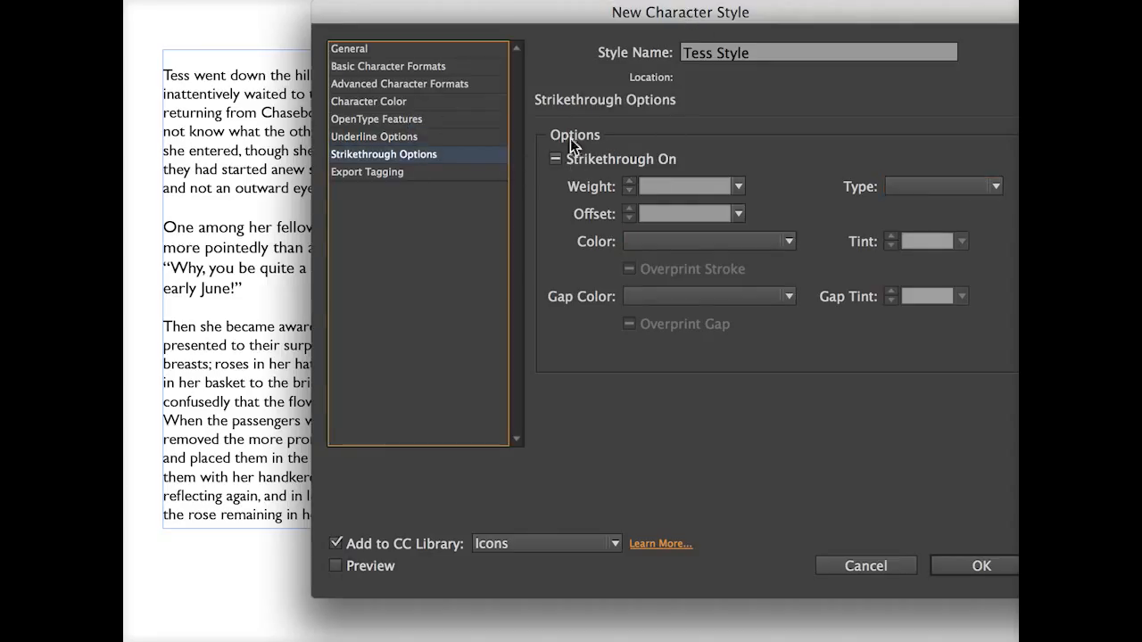
left_click(387, 178)
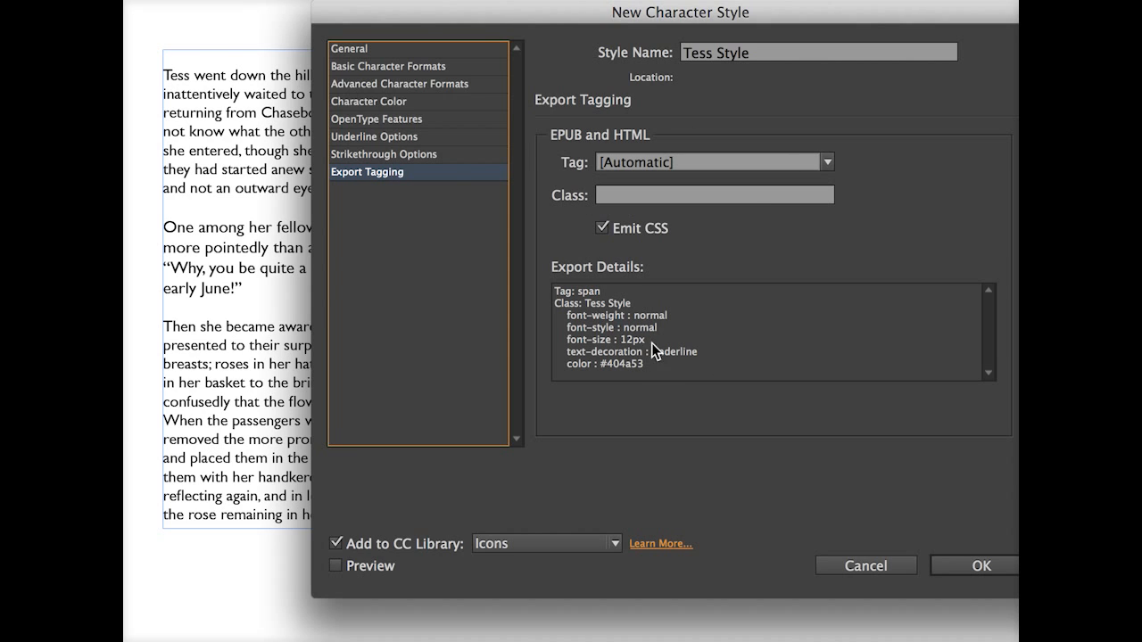
left_click(366, 64)
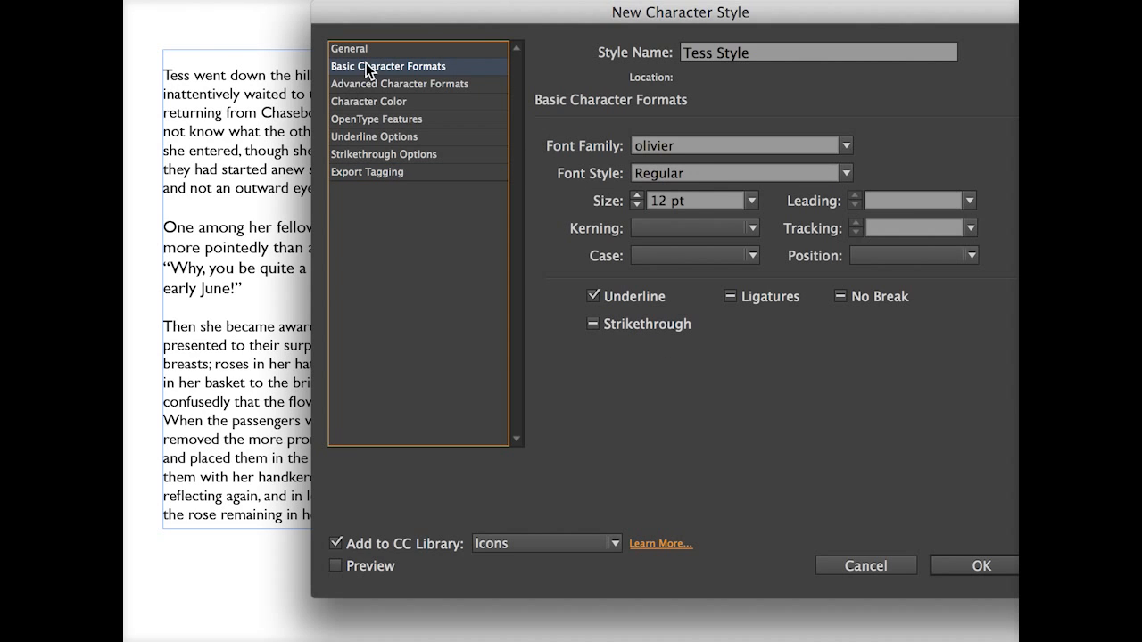
left_click(433, 85)
left_click(404, 101)
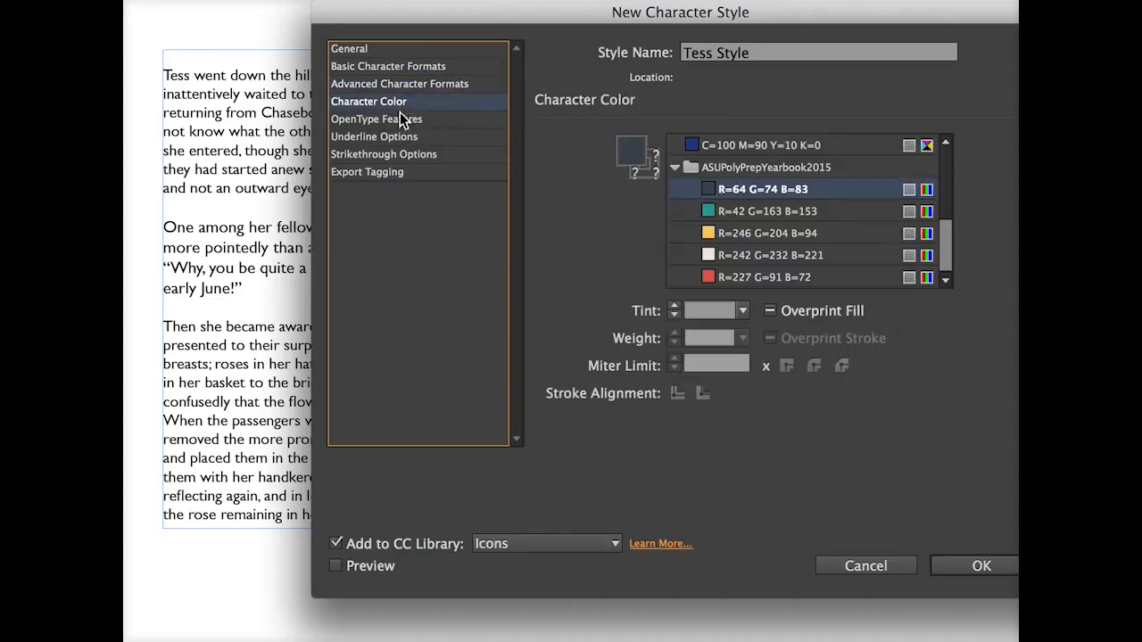
left_click(403, 119)
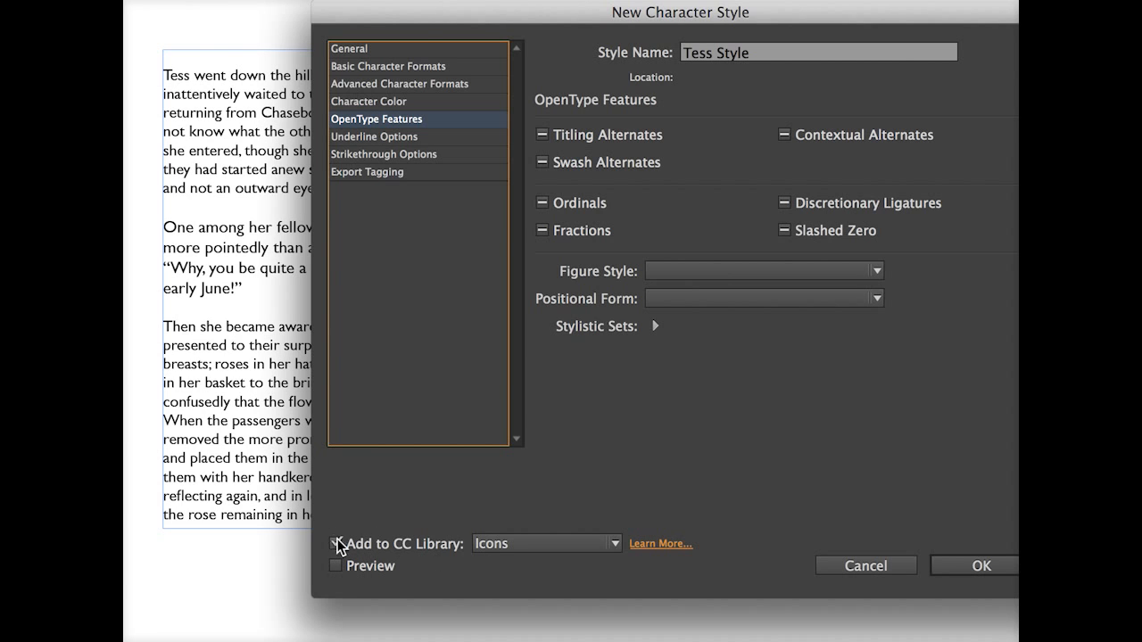
Exclude the style from the CC Library, leave Preview off, and save the new character style
left_click(520, 545)
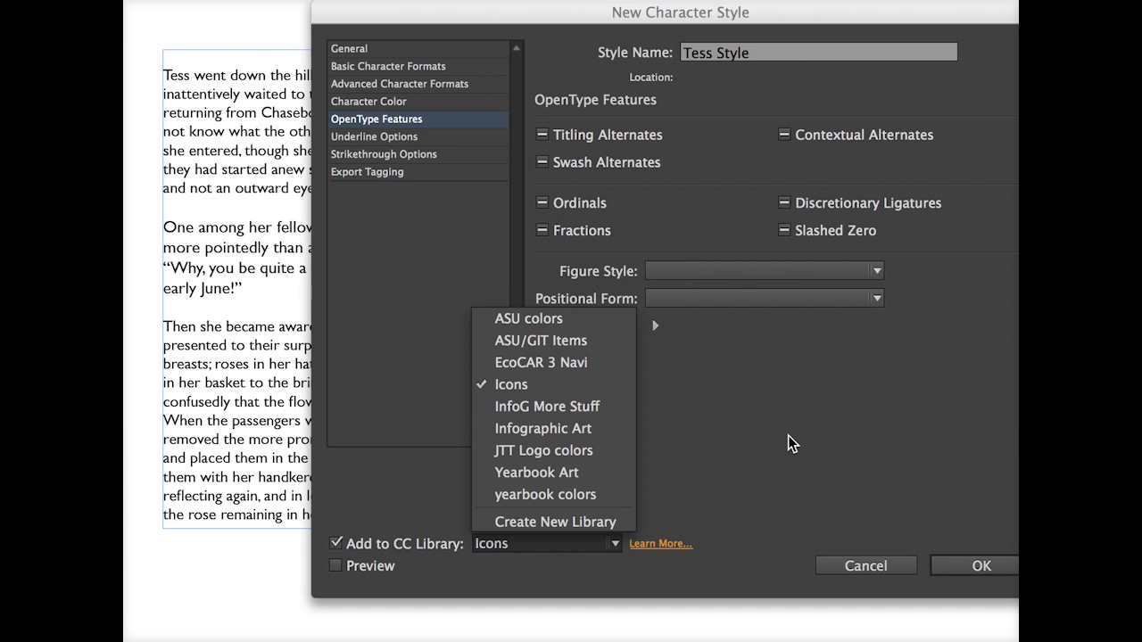
left_click(336, 543)
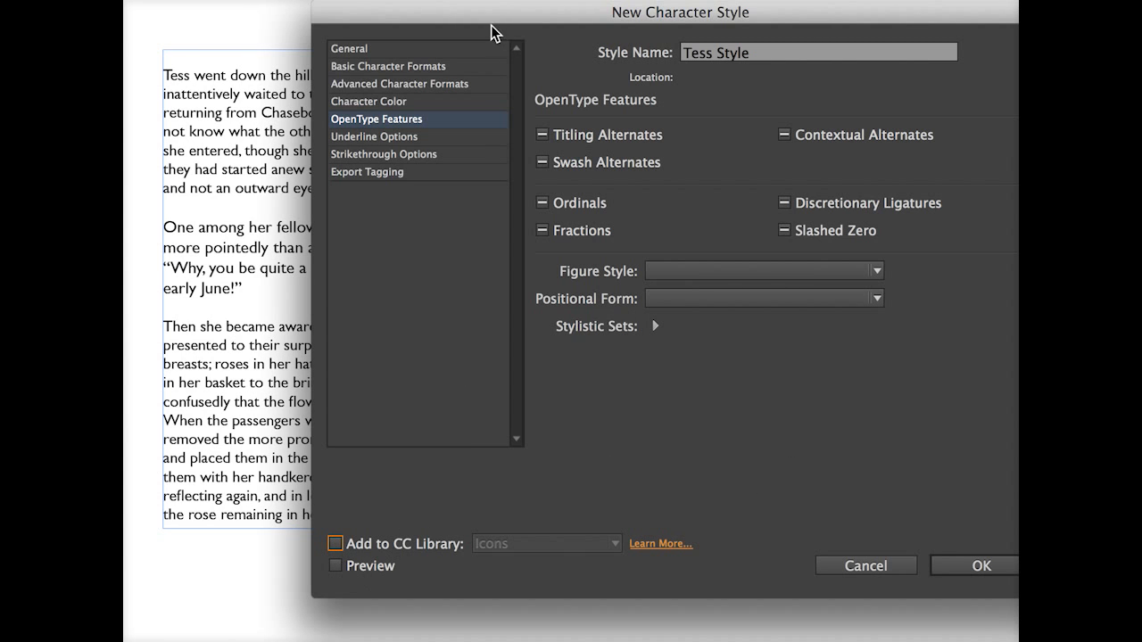
left_click_drag(476, 17, 712, 0)
left_click(572, 546)
left_click(573, 546)
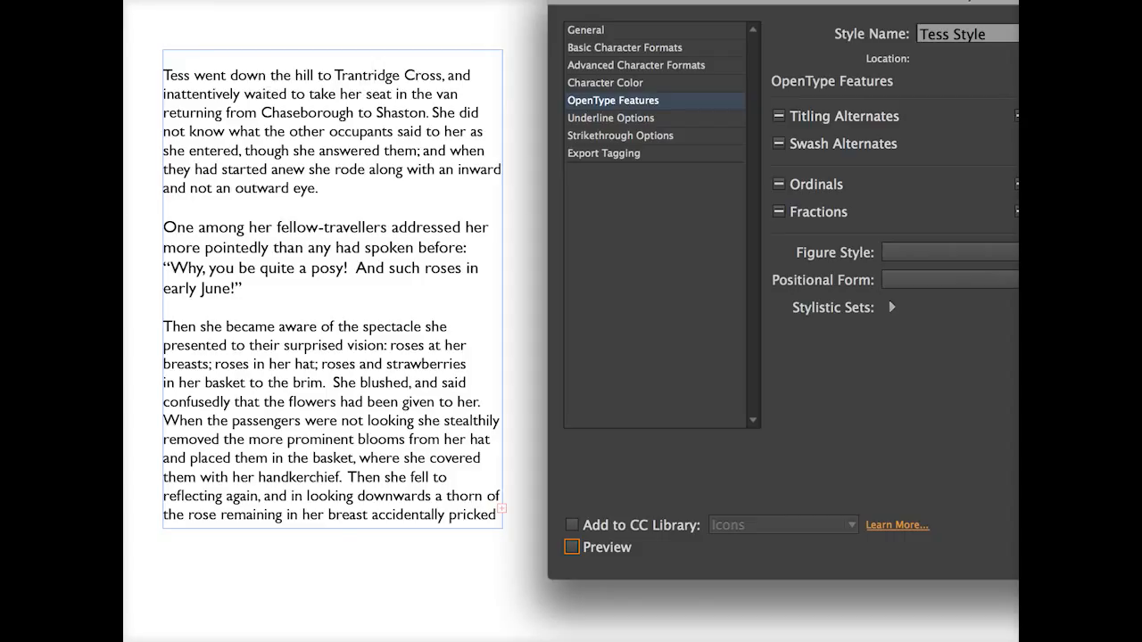
left_click(1017, 546)
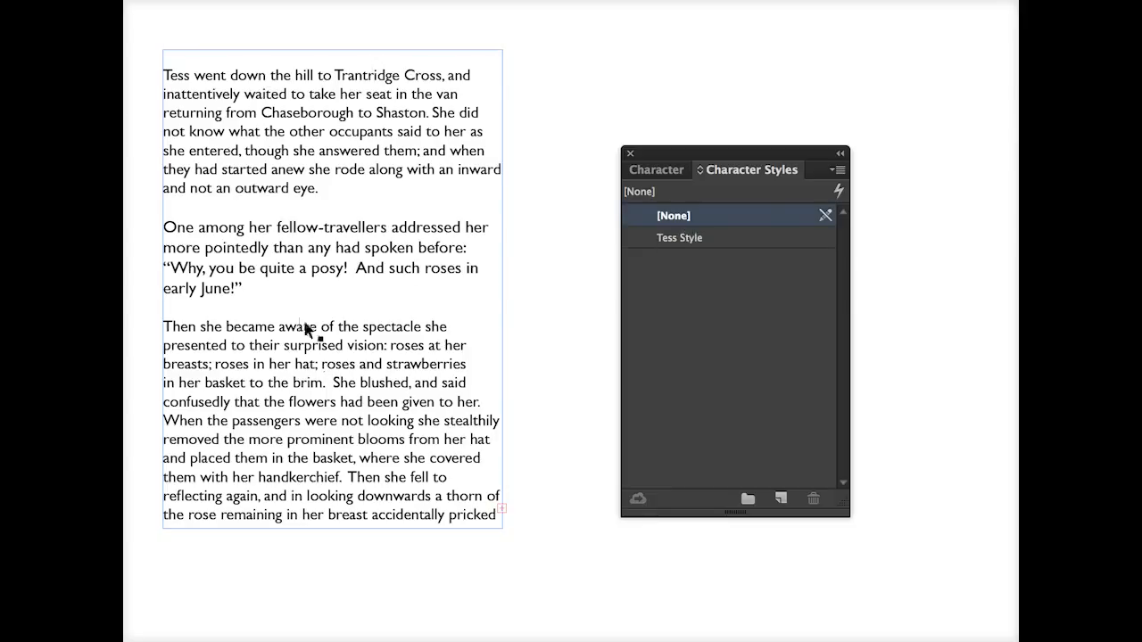
Reduce the text size of the paragraph beginning "One among her fellow-travellers" and apply Tess Style to it
left_click(246, 278)
double_click(246, 289)
left_click_drag(246, 289, 156, 230)
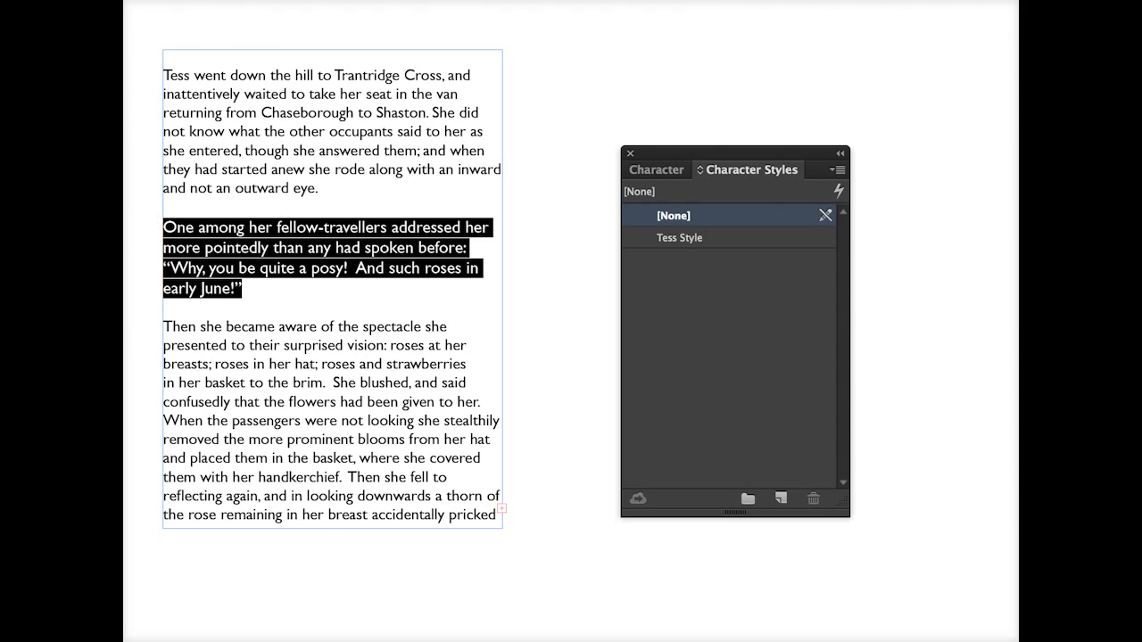
key("alt+Left")
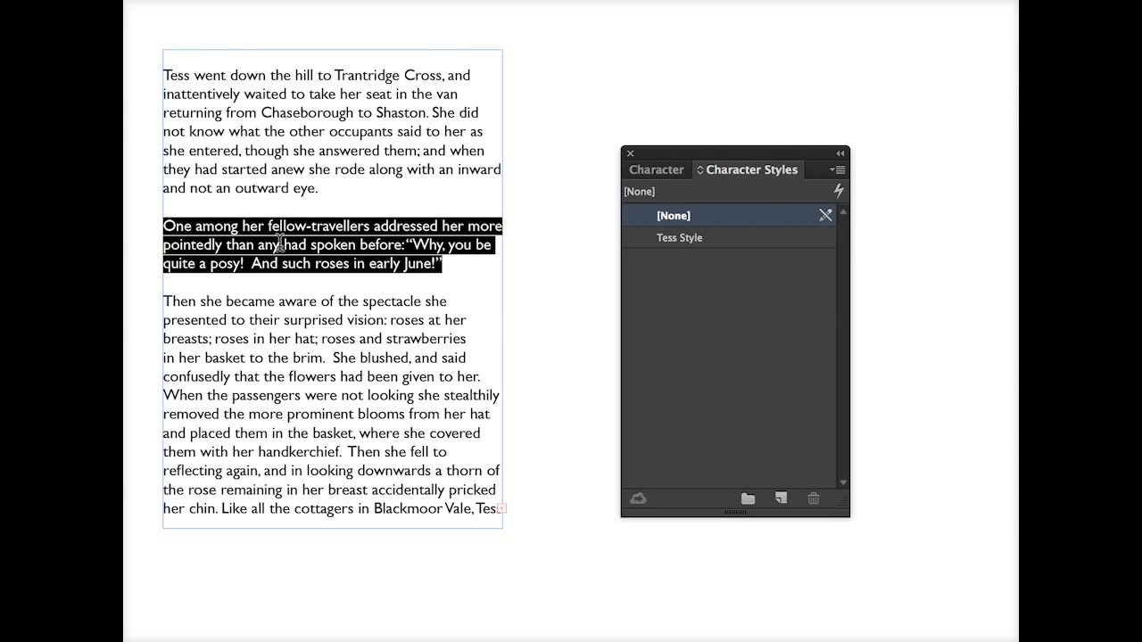
left_click(682, 238)
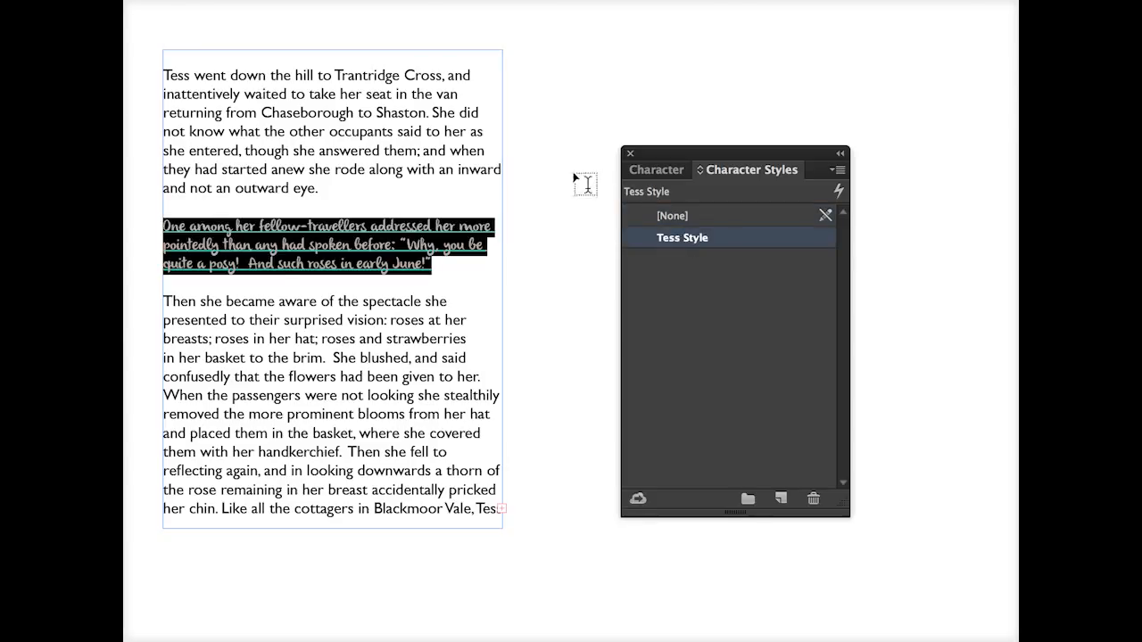
Finish editing the styled paragraph, show the character formatting settings and move their floating panel clear of the text frame
key("Escape")
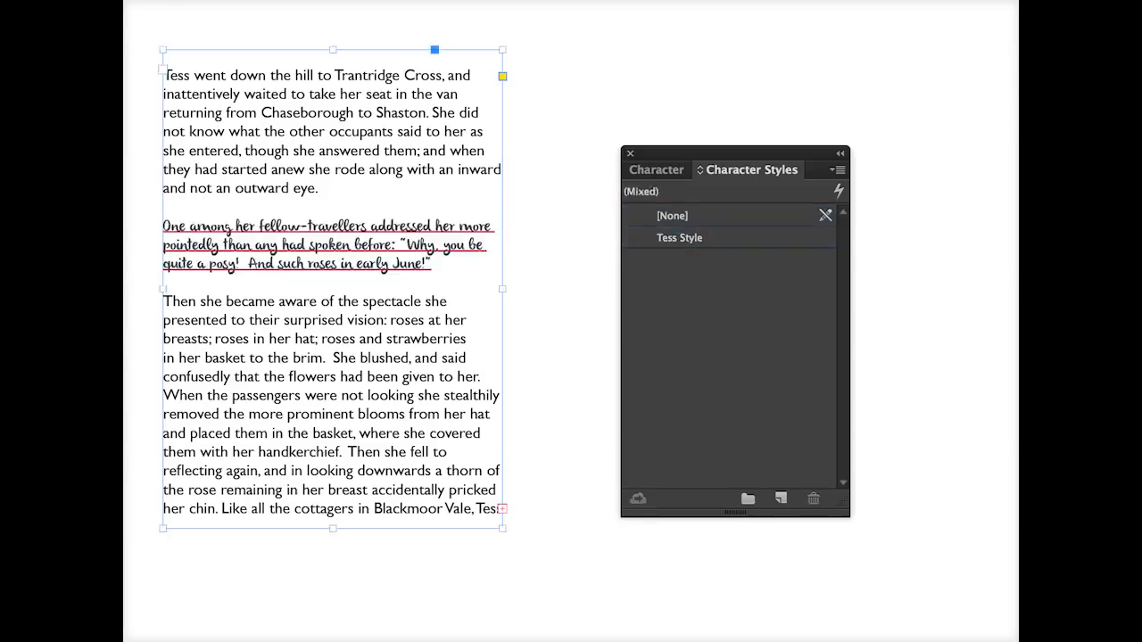
left_click(633, 171)
key("super+equal")
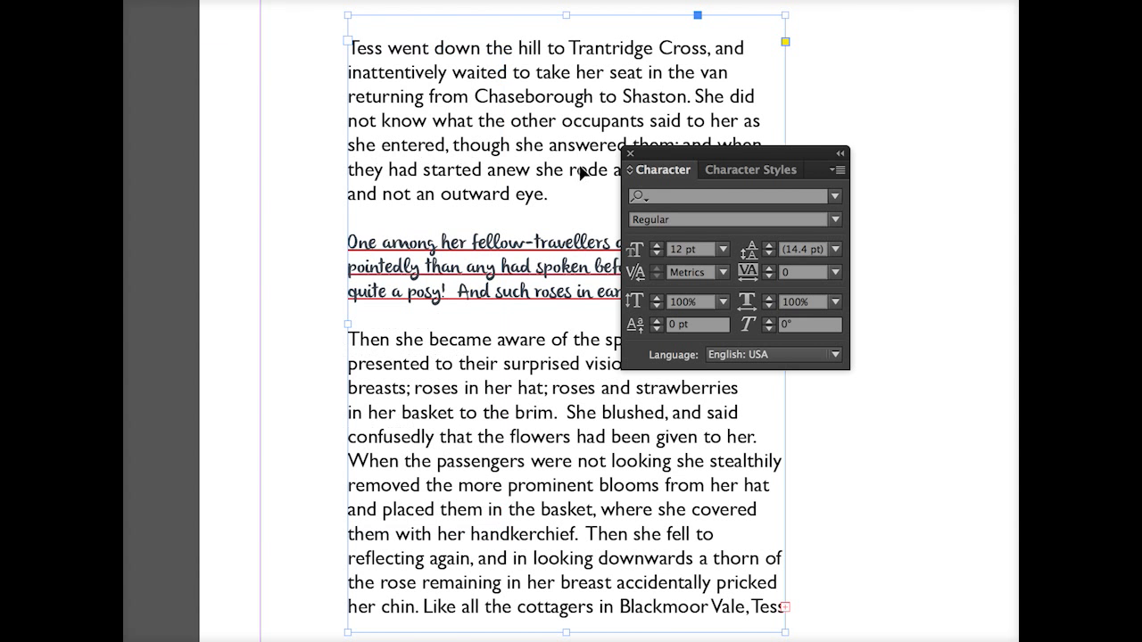
left_click_drag(725, 152, 941, 182)
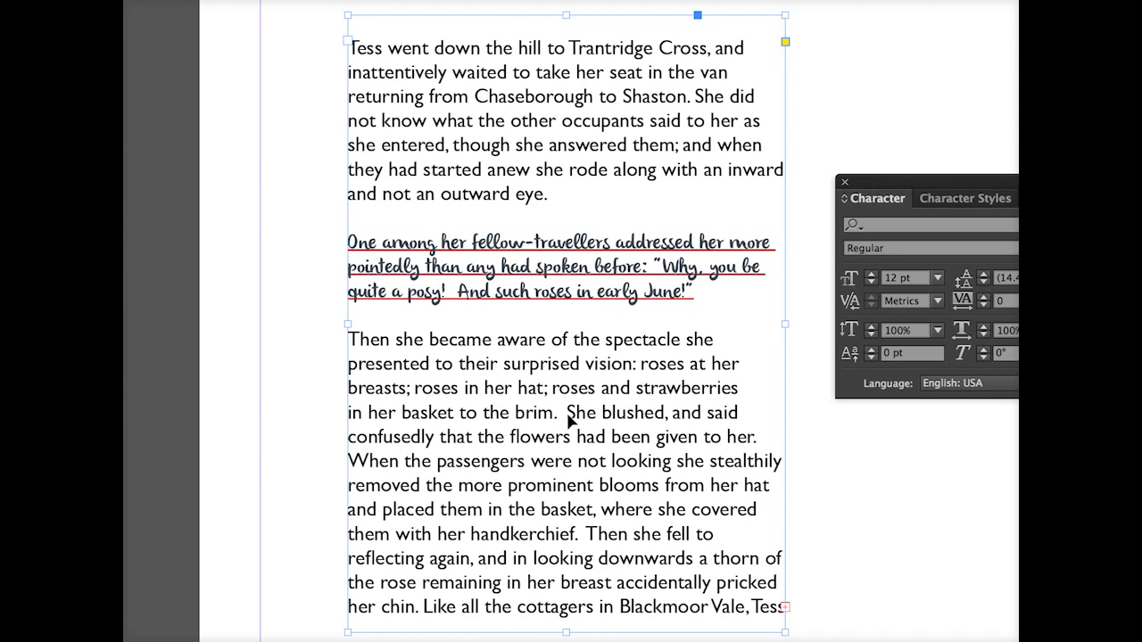
Apply Tess Style to the sentence "She blushed, and said confusedly that the flowers had been given to her." and deselect it
mouse_move(564, 410)
left_mouse_down()
mouse_move(584, 437)
mouse_move(580, 426)
left_mouse_up()
double_click(584, 436)
left_click_drag(593, 451, 781, 448)
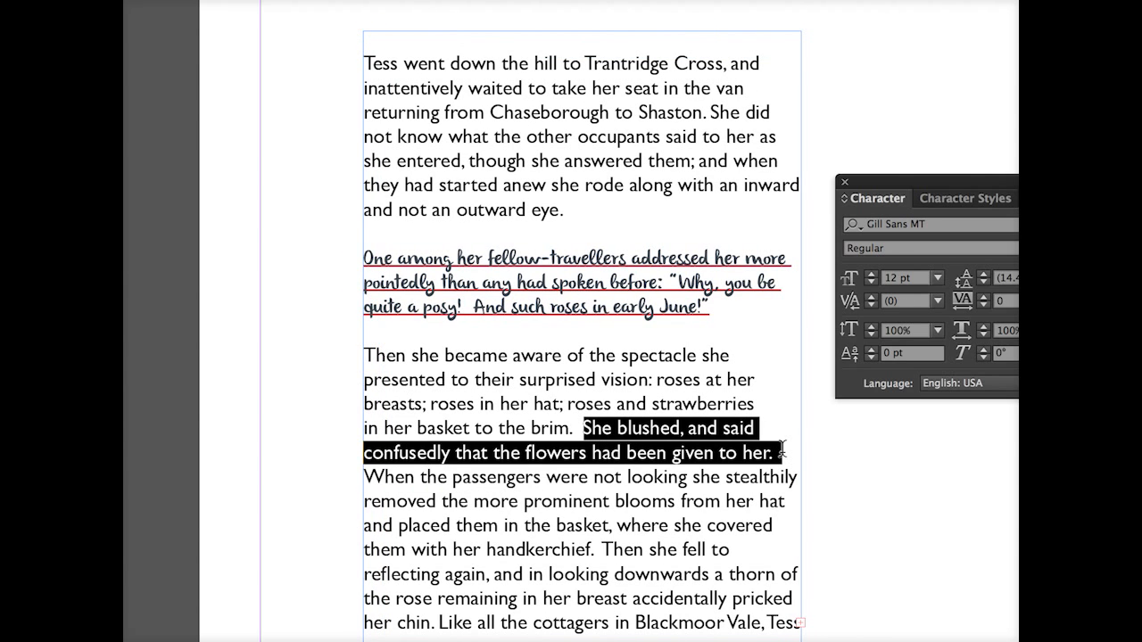
left_click(965, 196)
left_click(896, 266)
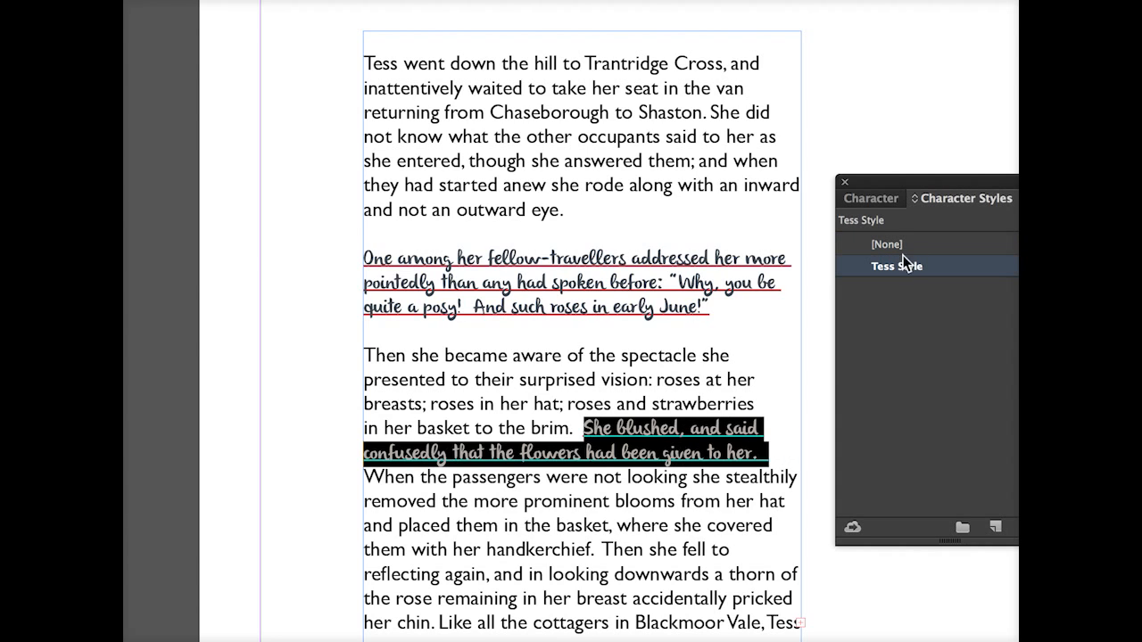
left_click(865, 169)
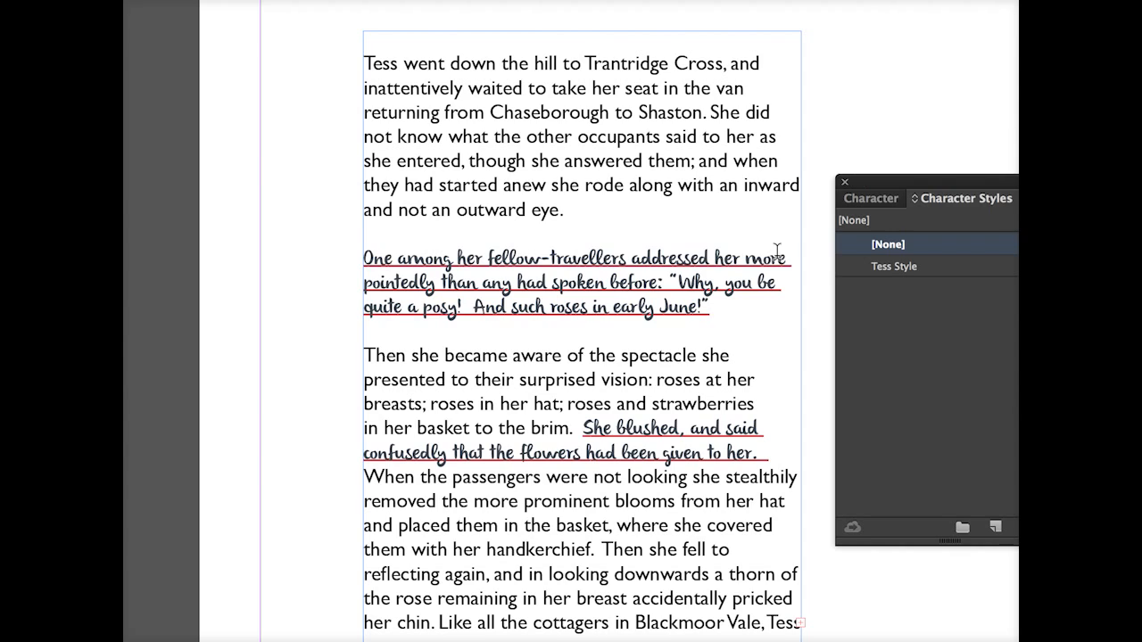